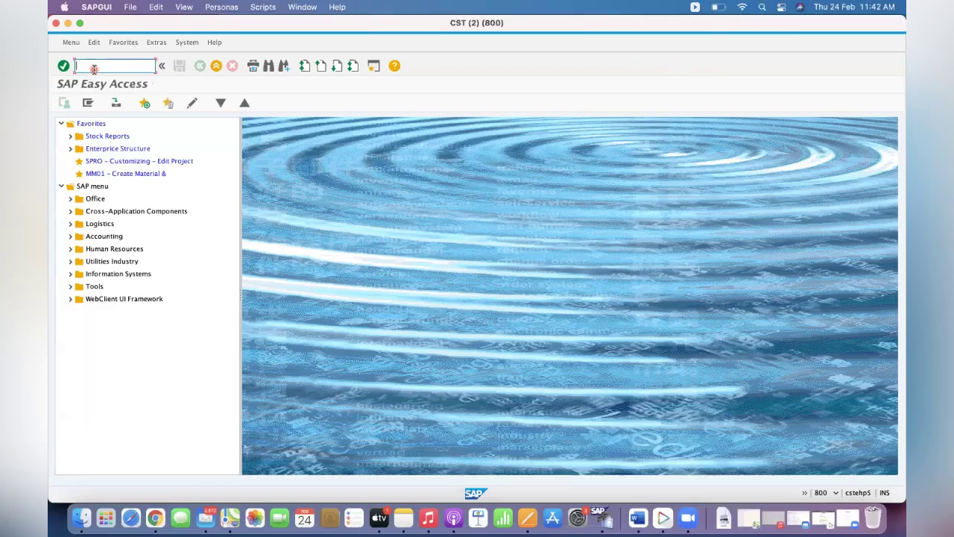
Show the Purchasing view of material 999900147 (Motor Cable 10 MM) for plant GKP1 in MM03
left_click(93, 70)
type("mm03")
key("Return")
key("Return")
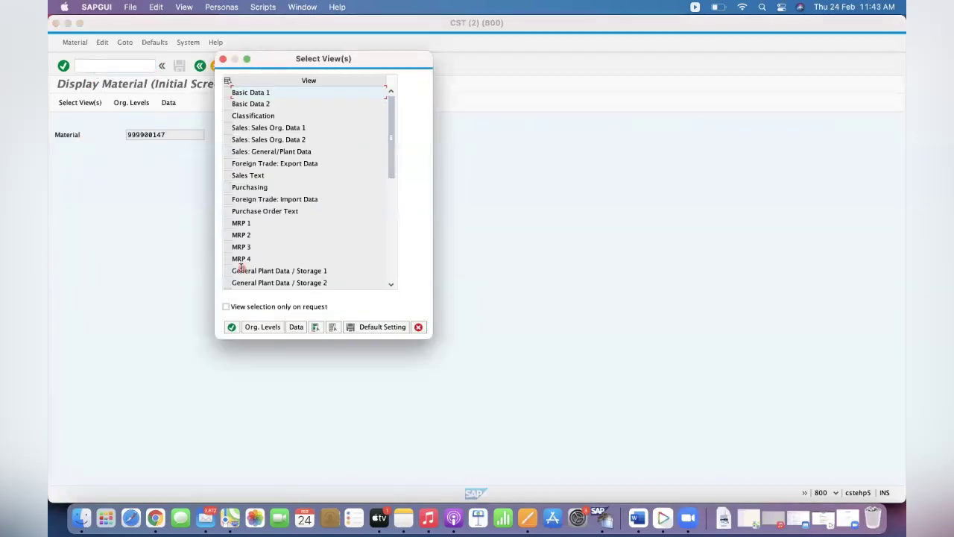
double_click(229, 193)
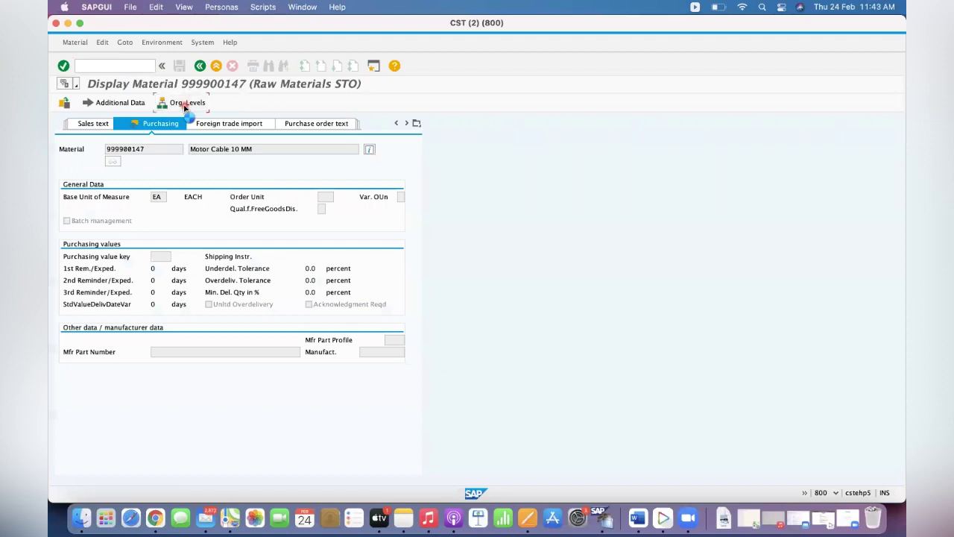
left_click(182, 102)
type("GKP1")
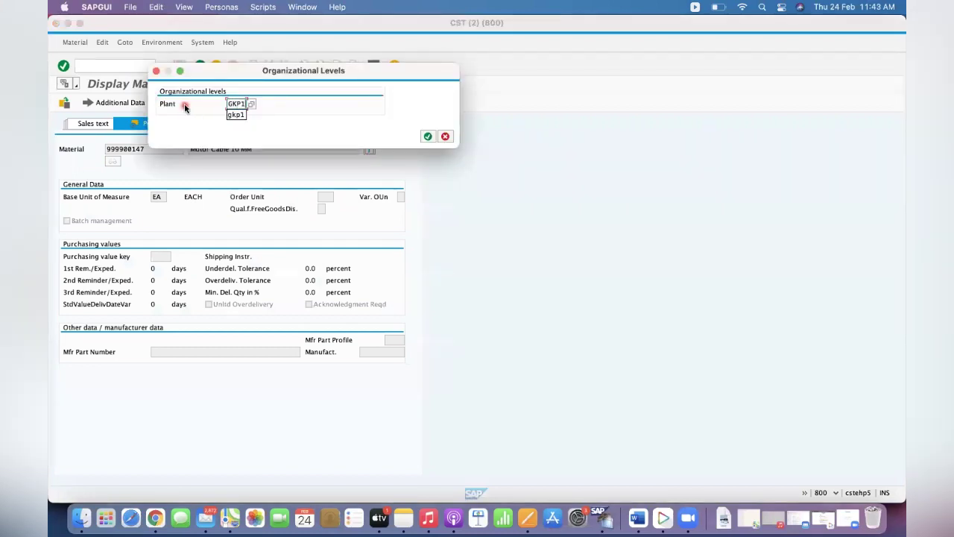
key("Return")
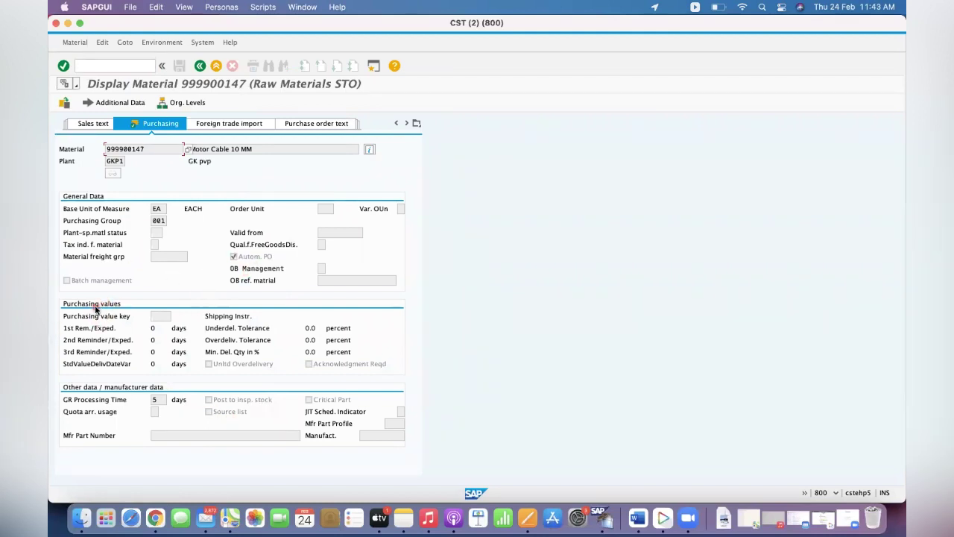
left_click(67, 280)
left_click(66, 284)
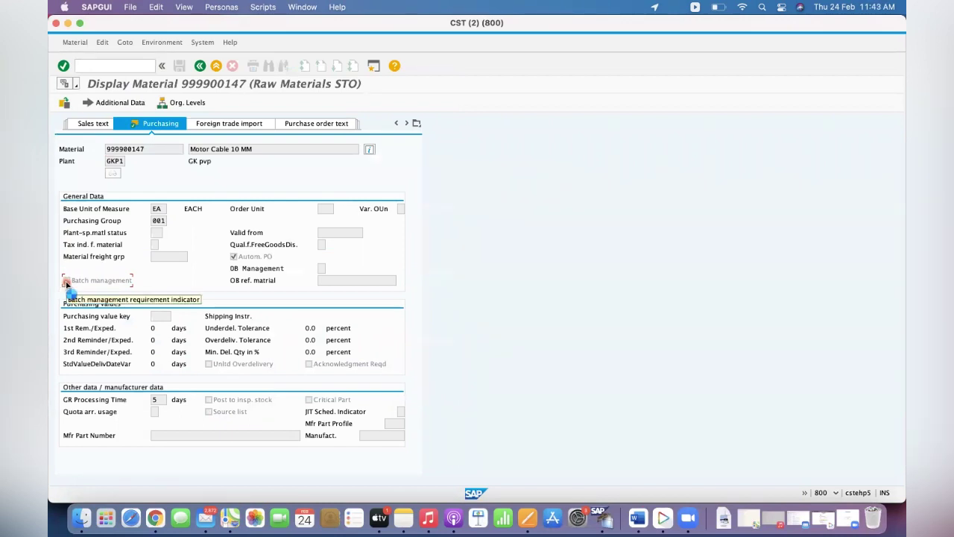
key("F1")
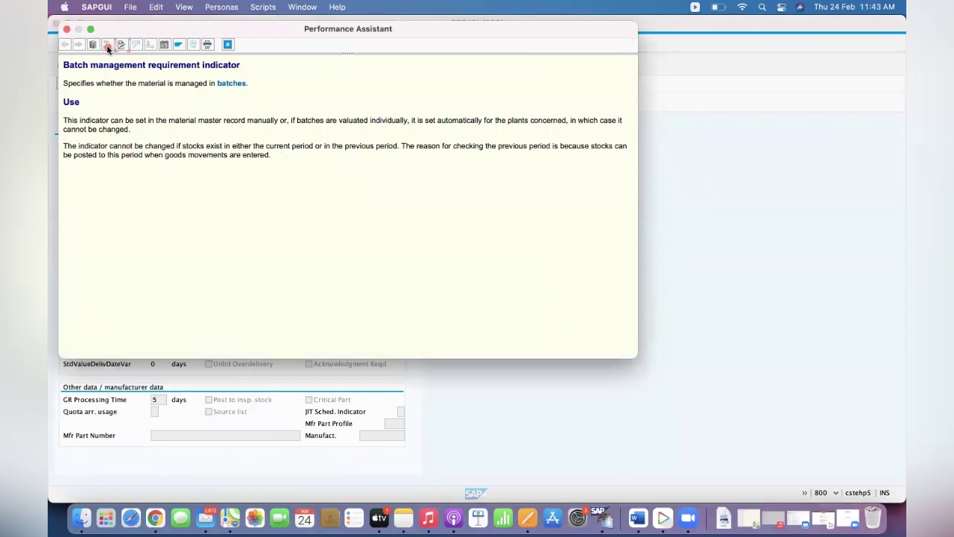
left_click(106, 46)
left_click(179, 247)
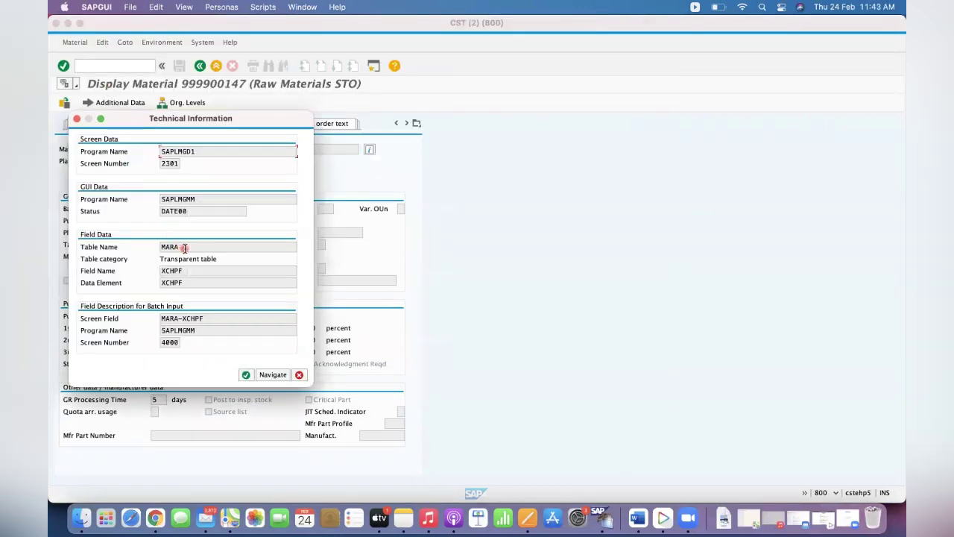
double_click(179, 246)
left_click(189, 247)
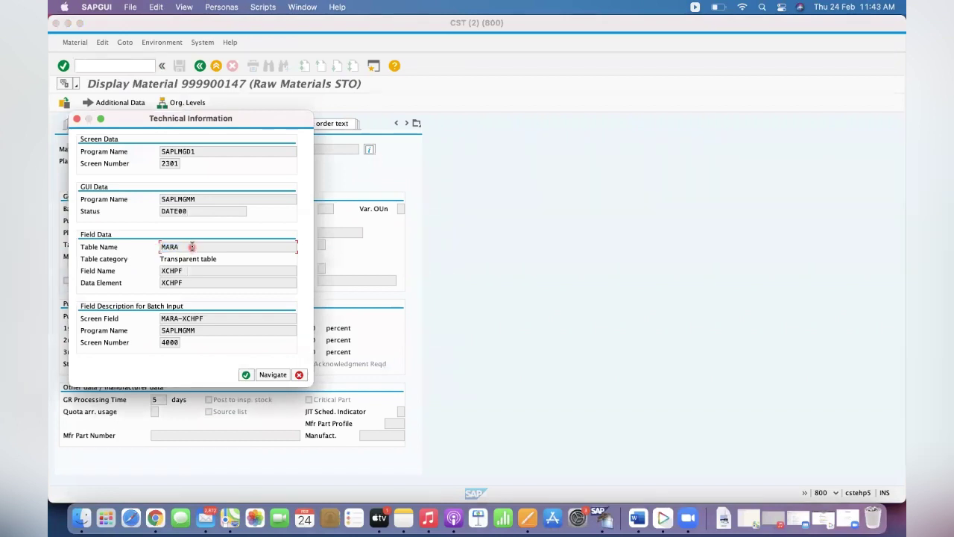
double_click(188, 247)
left_click(187, 247)
double_click(187, 247)
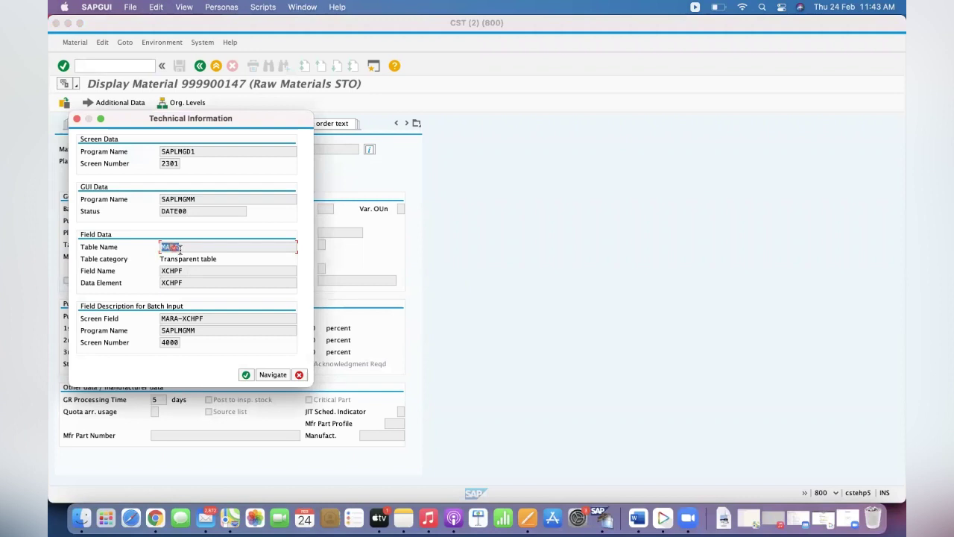
left_click(187, 247)
double_click(187, 247)
left_click(188, 246)
left_click(299, 374)
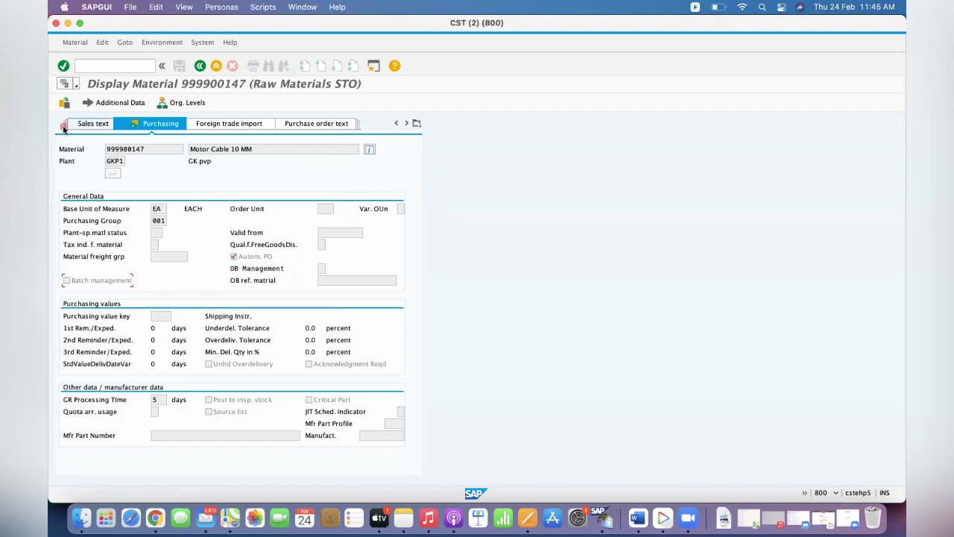
Open General Table Display (/NSE16N) and browse the list of tables starting with EK
left_click(95, 65)
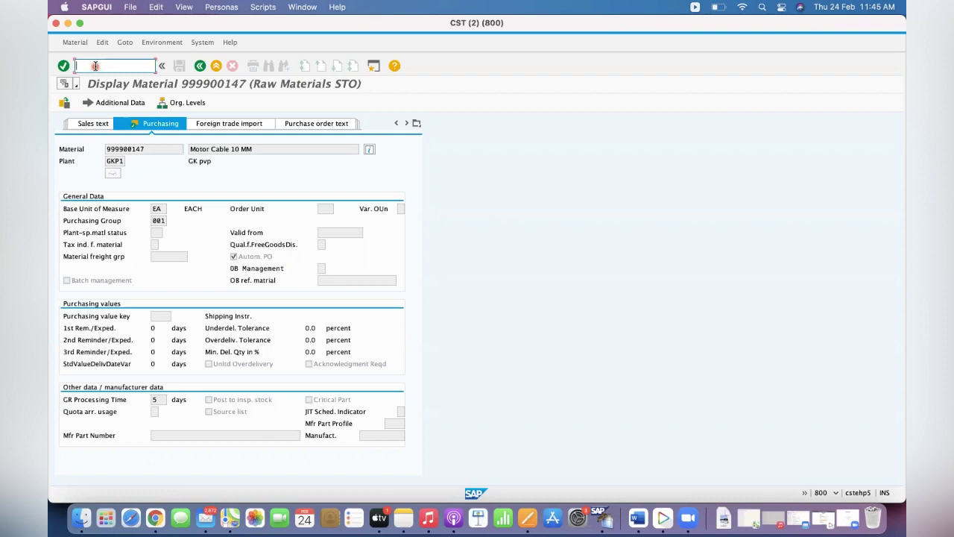
type("/NSE16N")
key("Return")
type("ek")
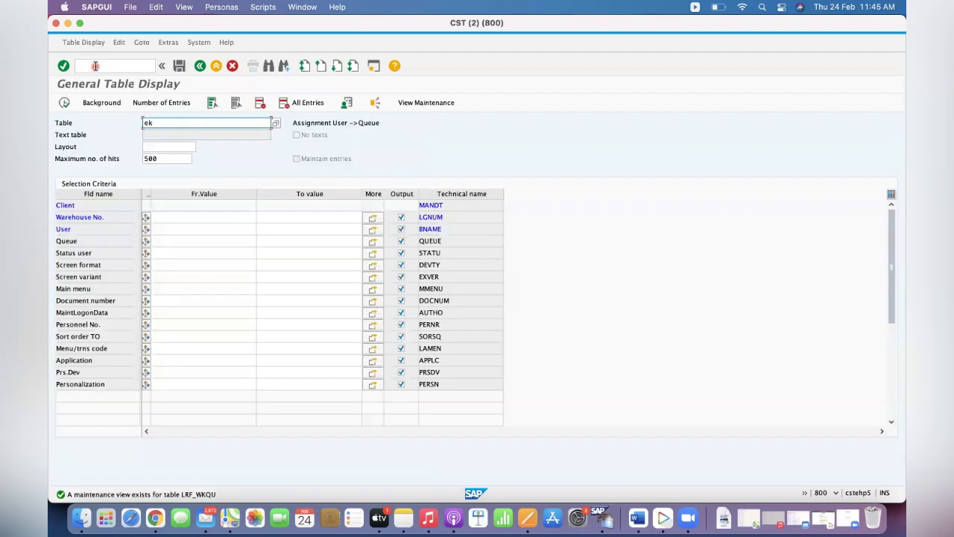
type("*")
left_click(274, 122)
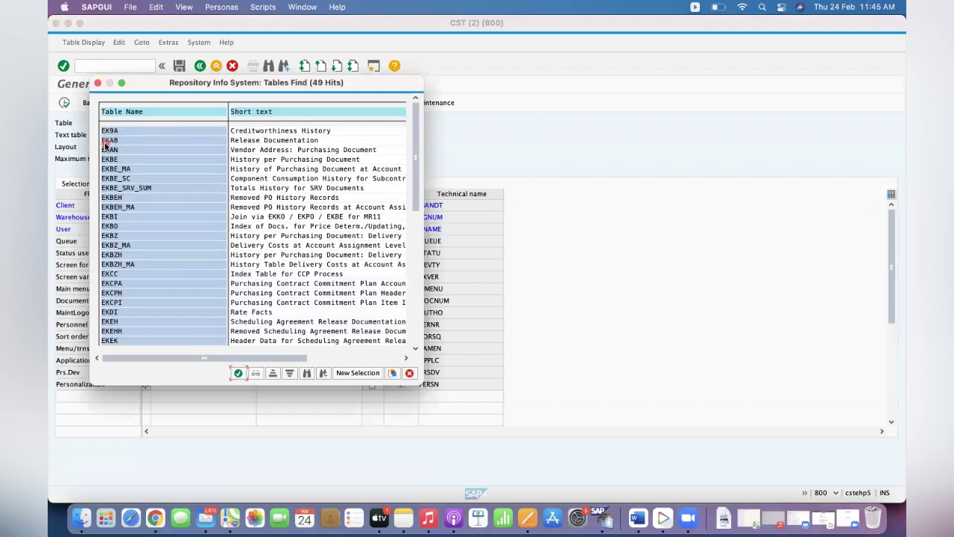
left_click(410, 373)
Browse the list of tables matching eb+, then close it
type("eb")
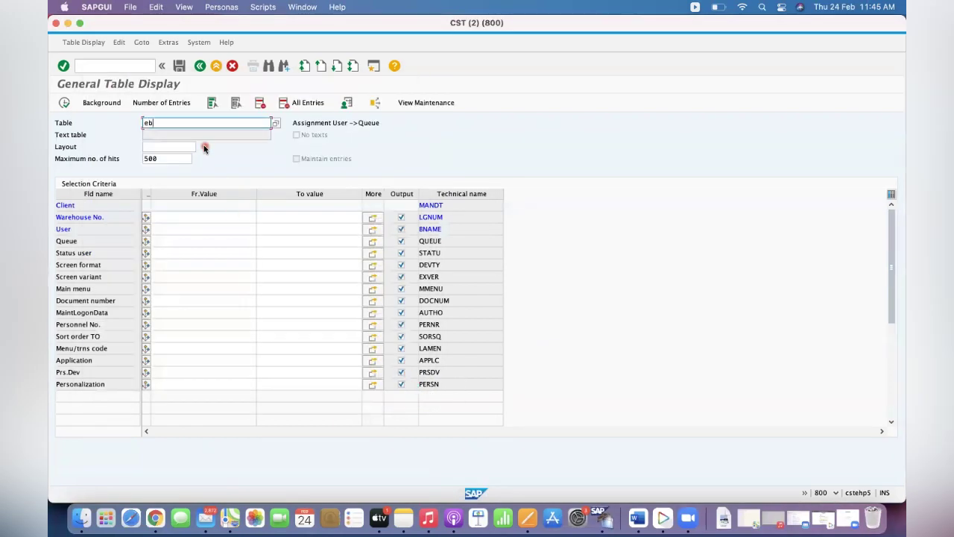
type("+")
left_click(275, 122)
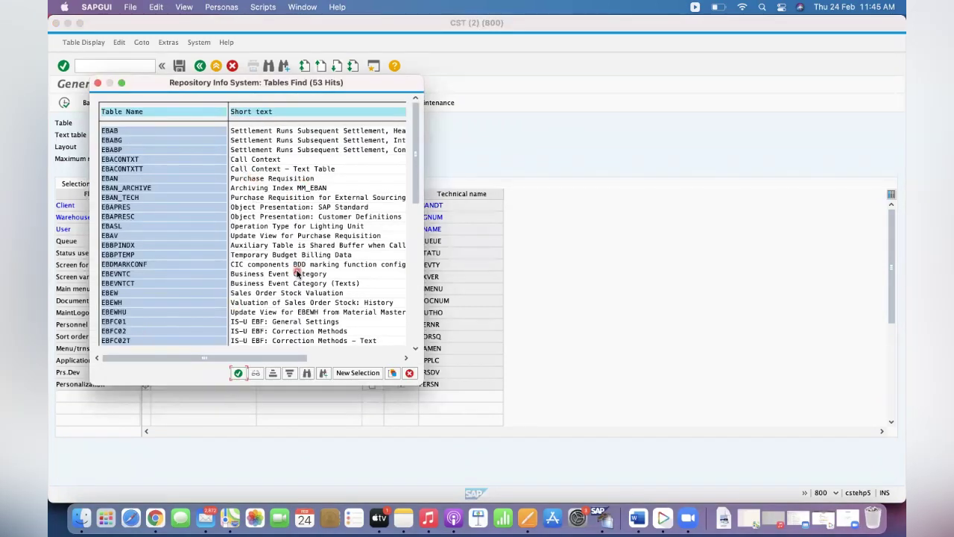
left_click(97, 82)
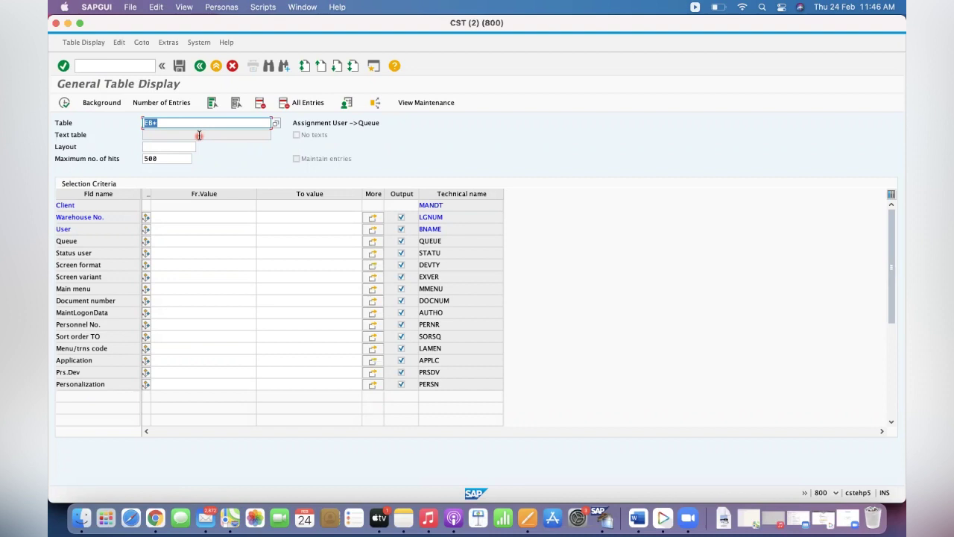
Enter EKKO as the table name and look over its selection fields
type("ekko")
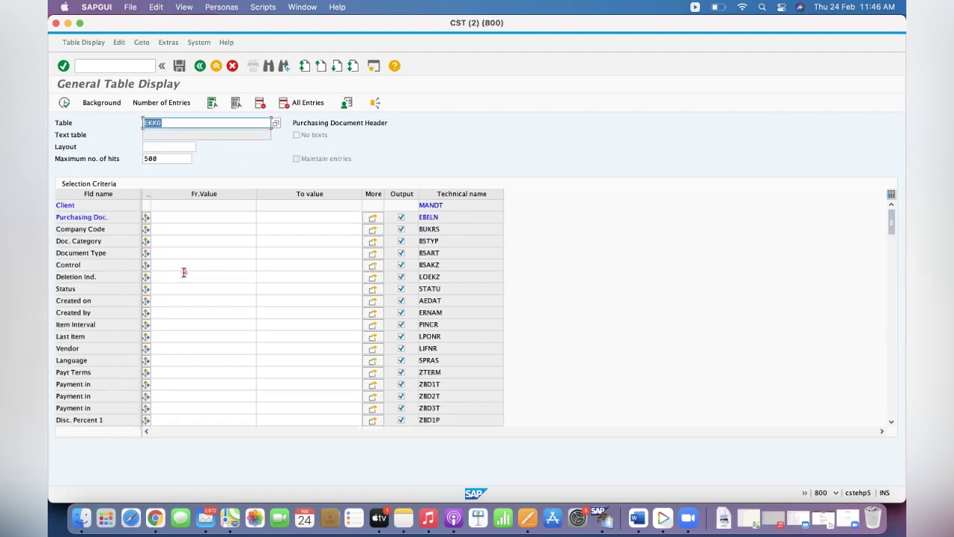
left_click(185, 273)
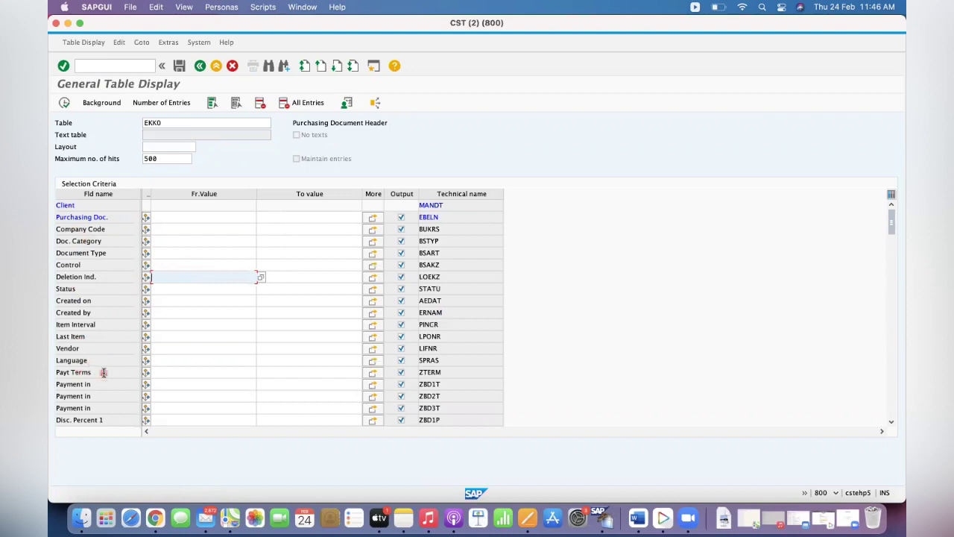
left_click(89, 349)
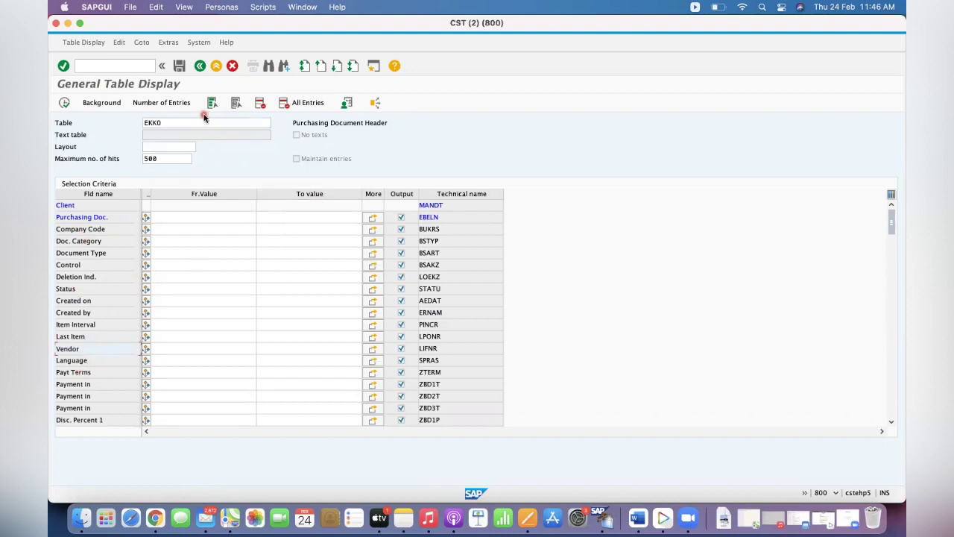
left_click(183, 128)
Change the table name from EKKO to EKBE and load its purchasing history selection fields
left_click(184, 123)
key("BackSpace")
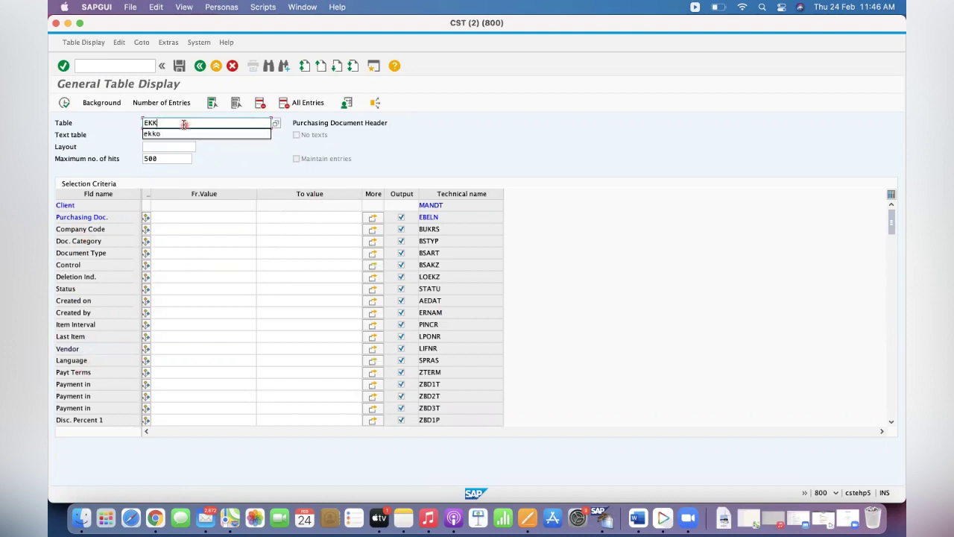
key("BackSpace")
type("be")
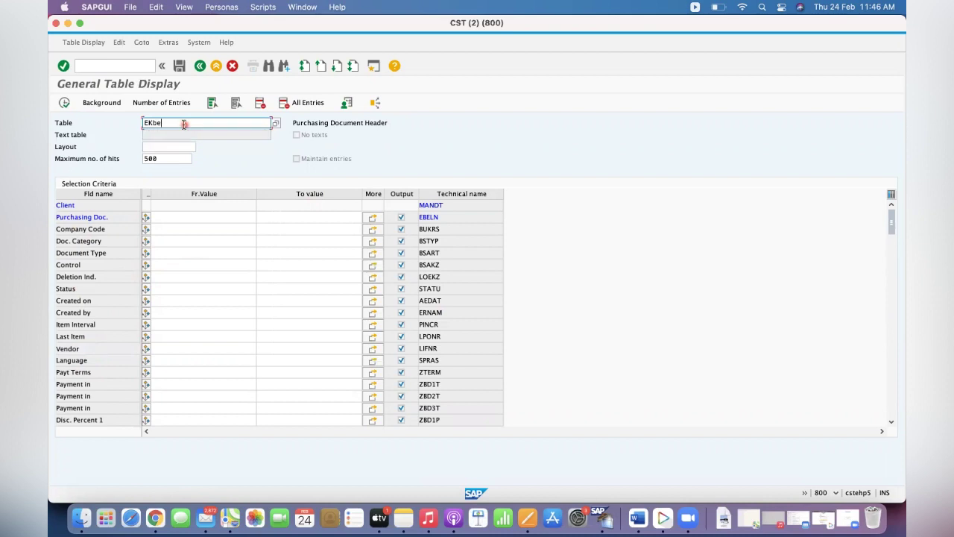
key("Return")
left_click(221, 163)
left_click(84, 363)
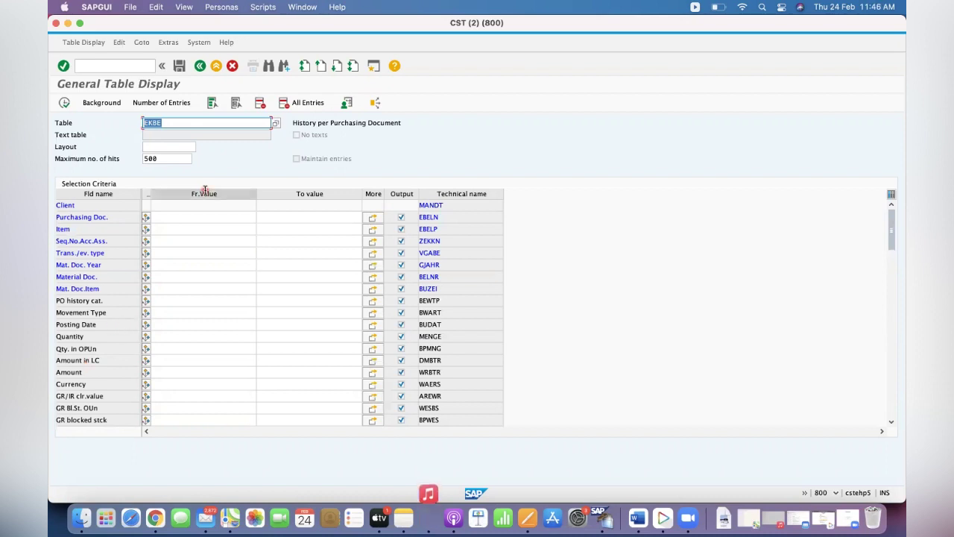
Scroll through the EKBE selection criteria to review its fields
left_click(181, 124)
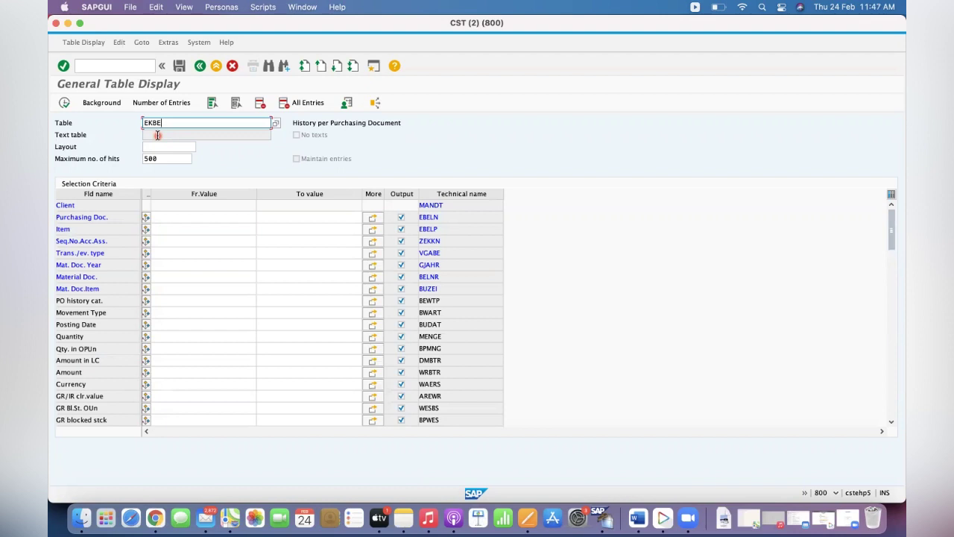
left_click(890, 325)
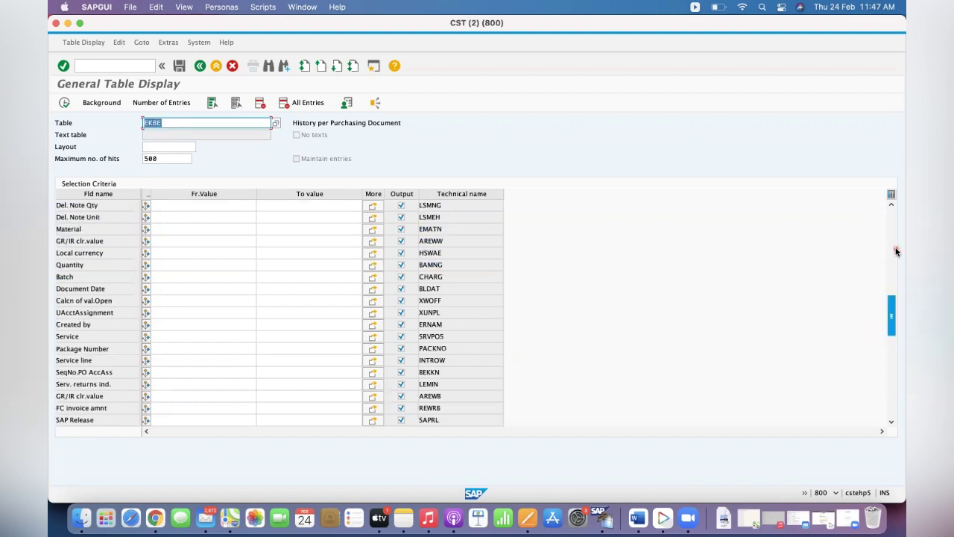
left_click(897, 257)
left_click(891, 216)
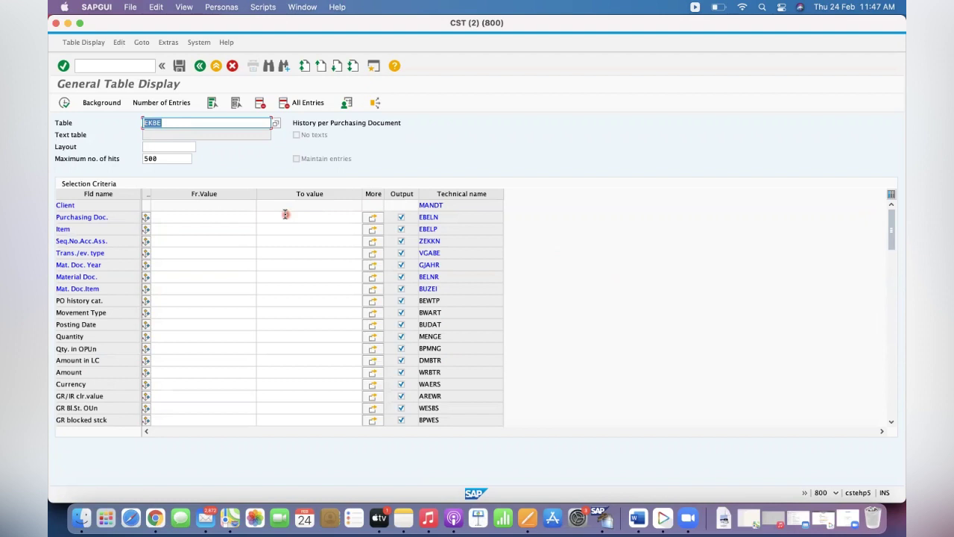
Load table EKKO and locate its Created on and Vendor (LIFNR) fields
type("ekko")
key("Return")
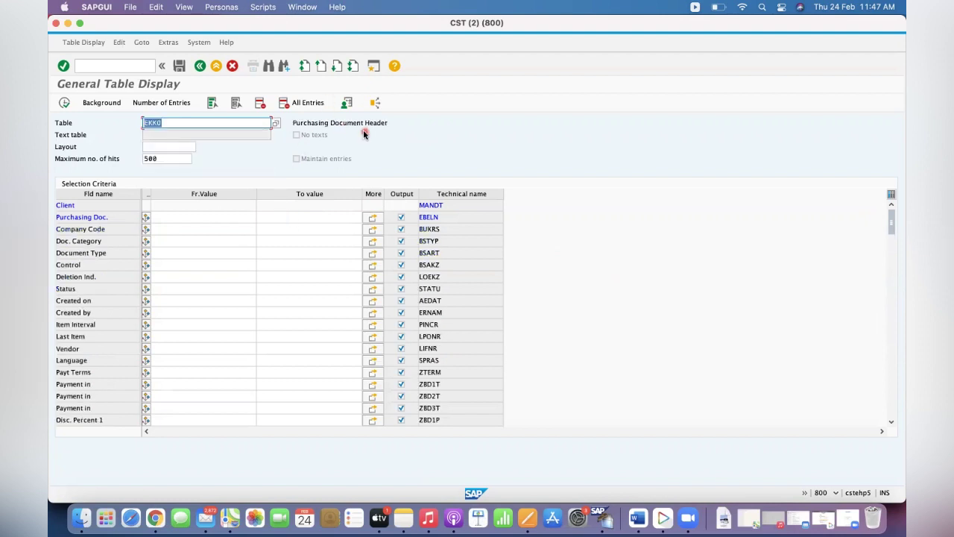
left_click(92, 301)
left_click(92, 348)
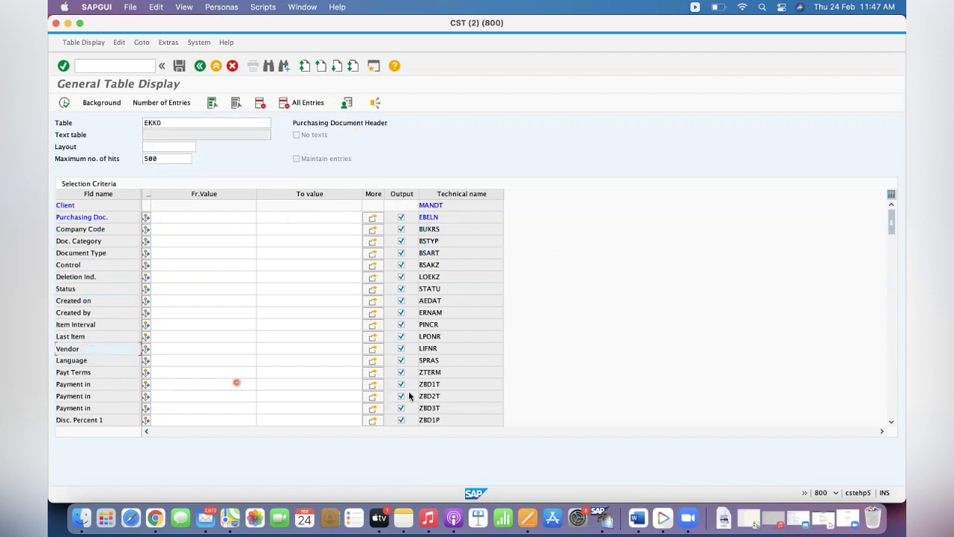
left_click(442, 348)
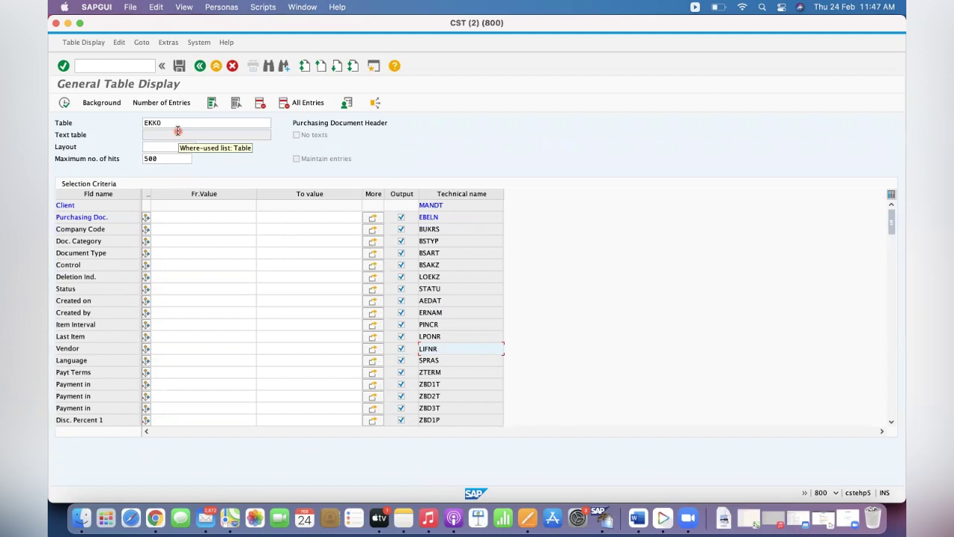
left_click(177, 131)
Replace EKKO with an LF pattern and browse the vendor tables starting with LF
left_click(179, 123)
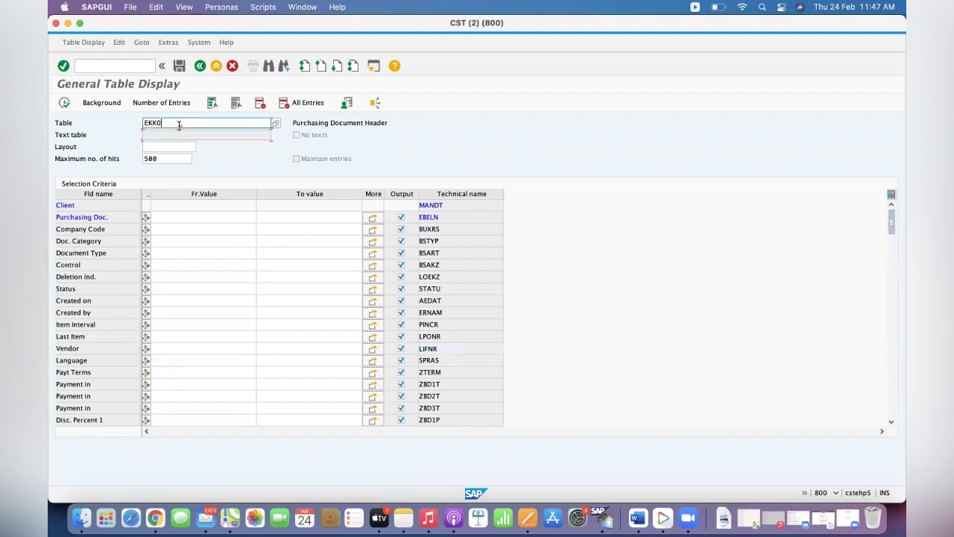
key("BackSpace")
key("BackSpace")
key("BackSpace")
key("BackSpace")
type("ll")
key("BackSpace")
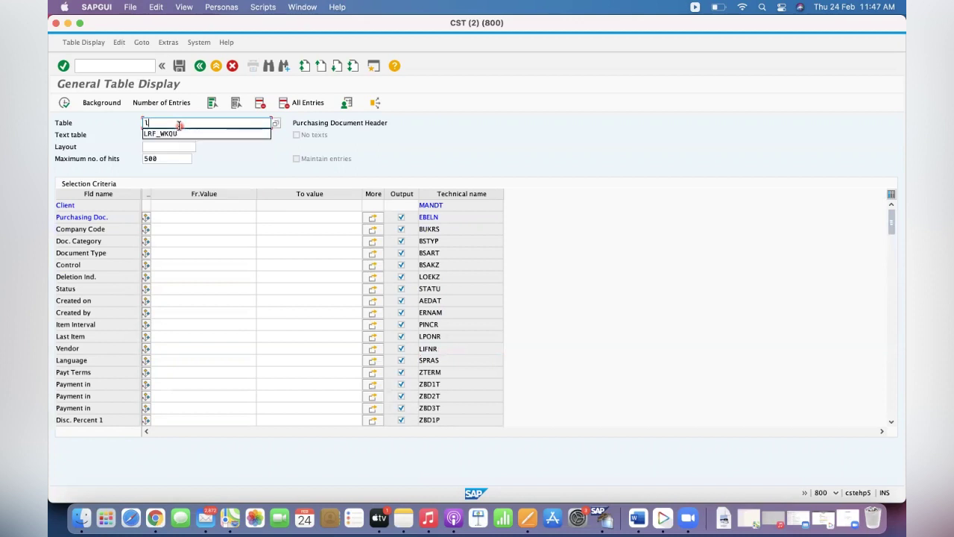
type("F+")
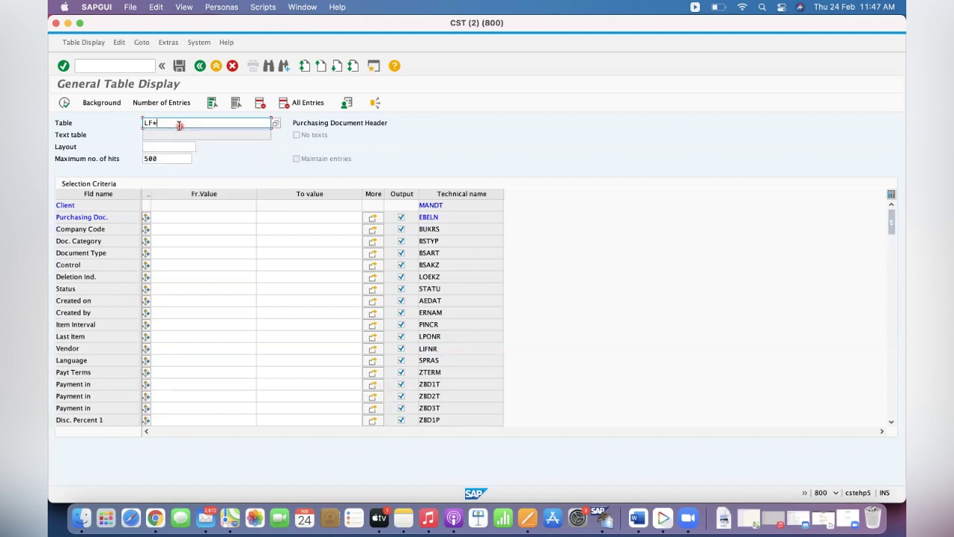
left_click(275, 123)
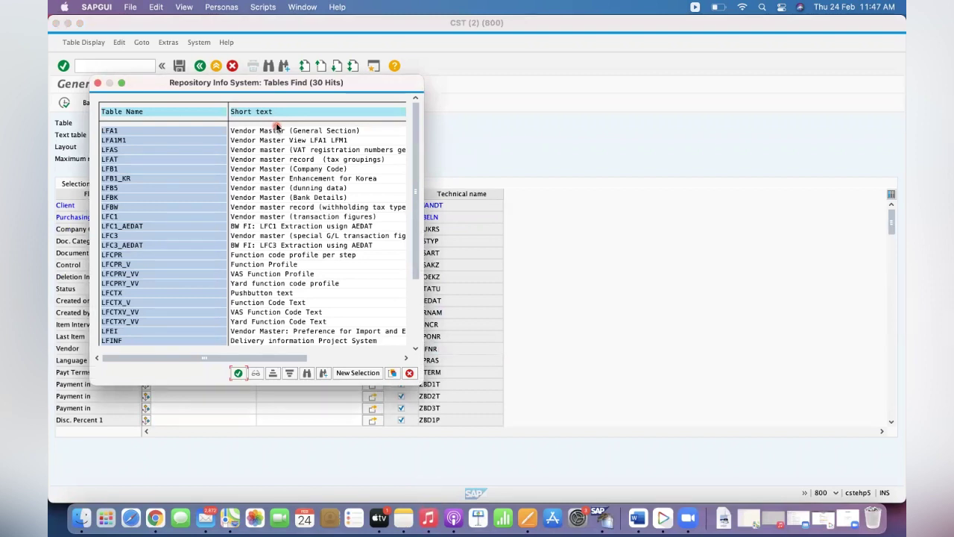
left_click(97, 83)
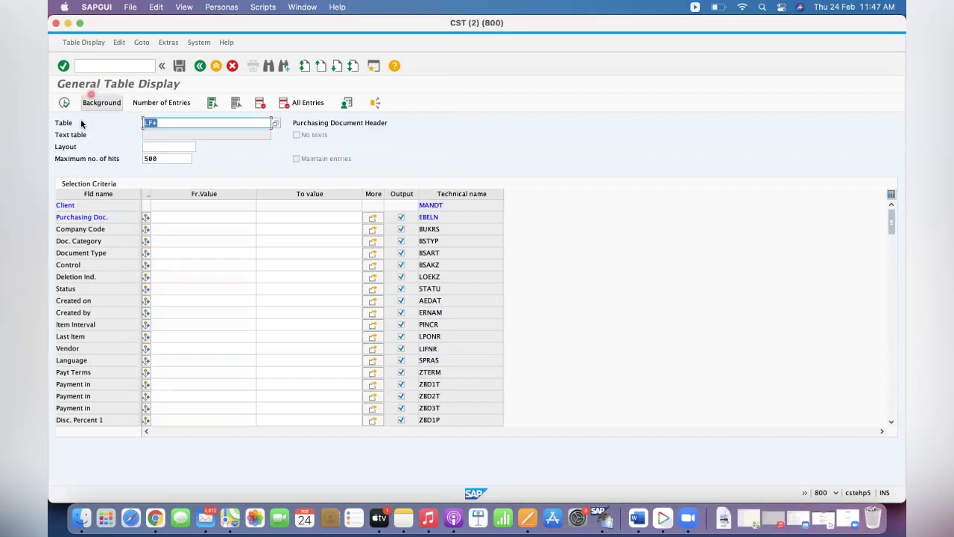
Try table name prefixes E*, MA, LV and VB, leaving the table name empty
type("E")
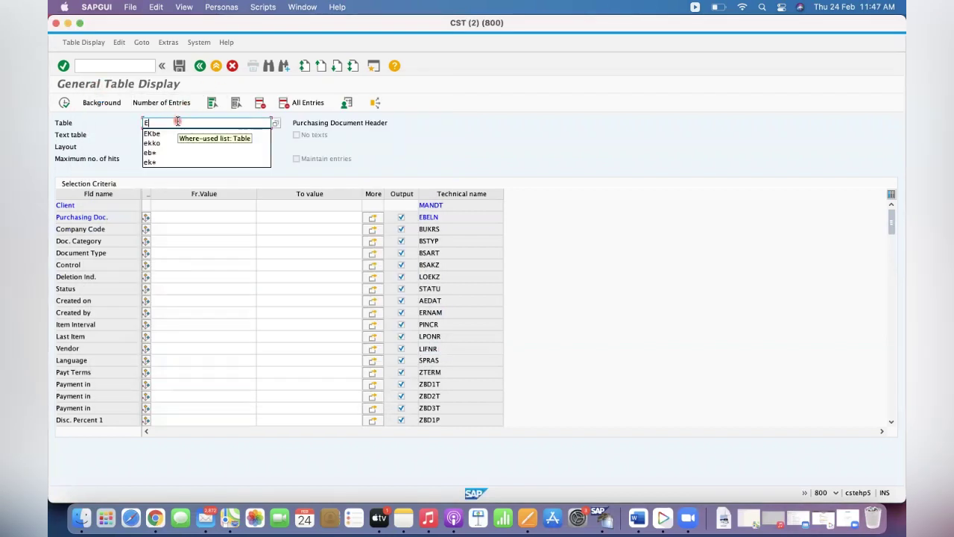
type("*")
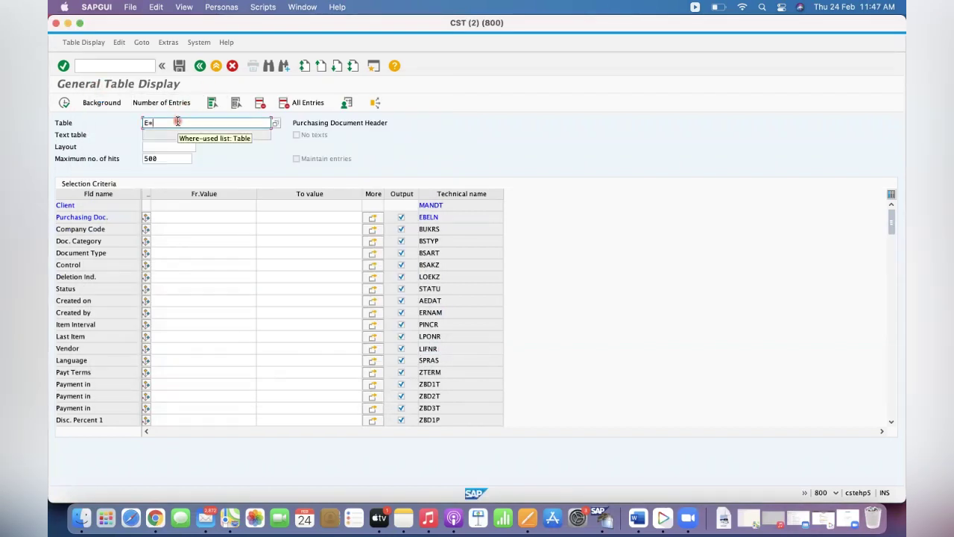
key("BackSpace")
key("BackSpace")
type("M")
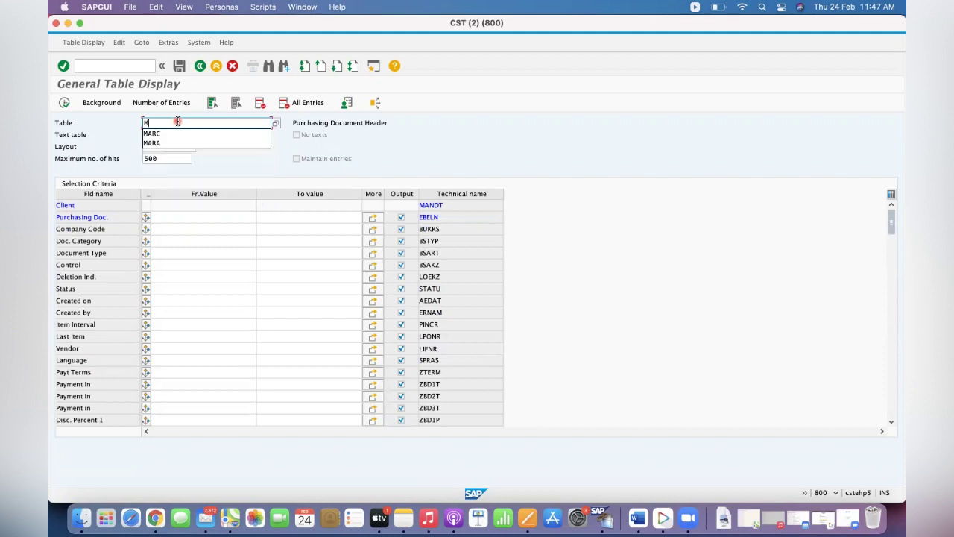
type("A")
key("BackSpace")
key("BackSpace")
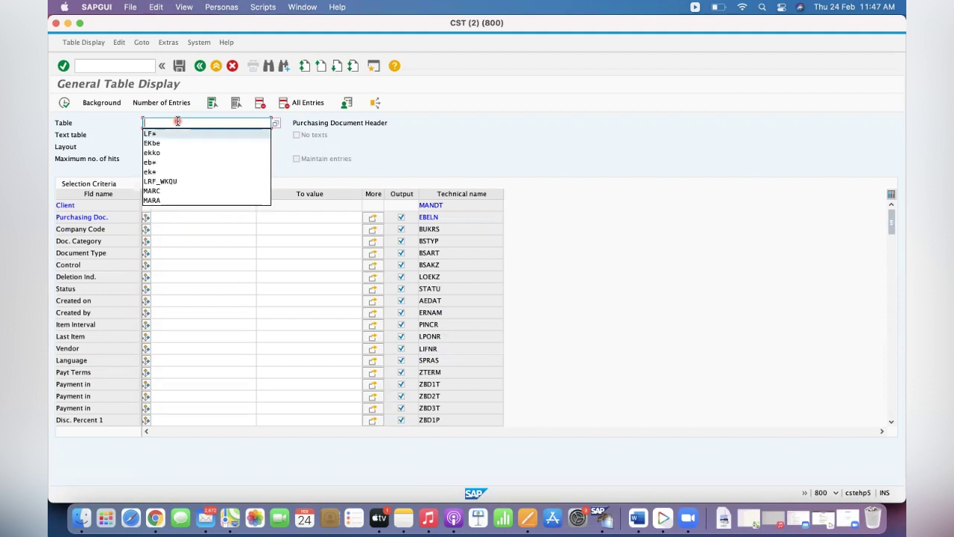
type("L")
type("V")
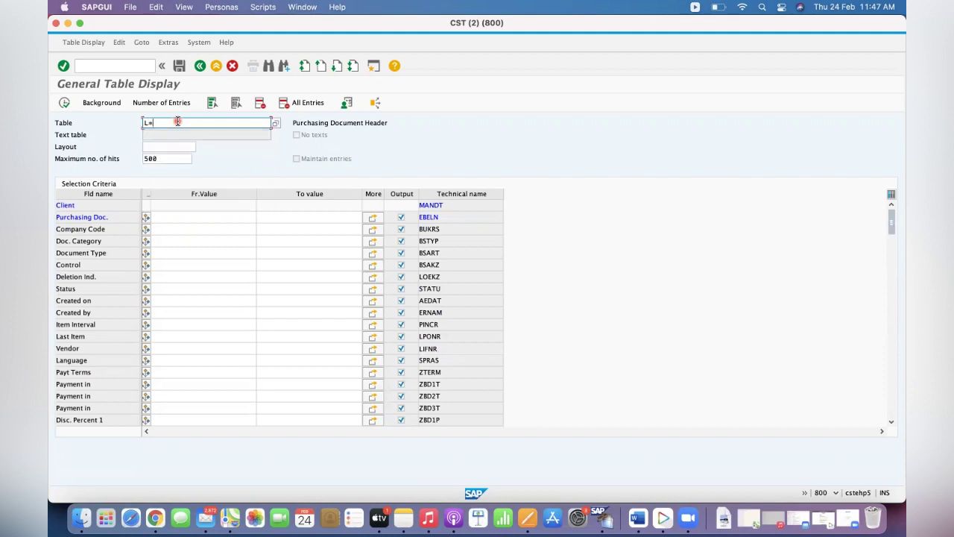
key("BackSpace")
key("BackSpace")
type("V")
type("B")
key("BackSpace")
key("BackSpace")
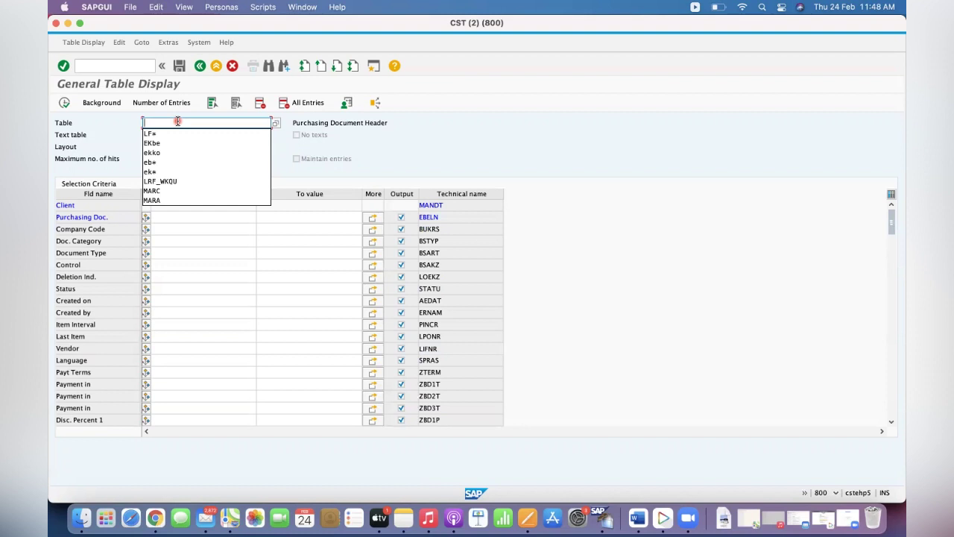
left_click(129, 70)
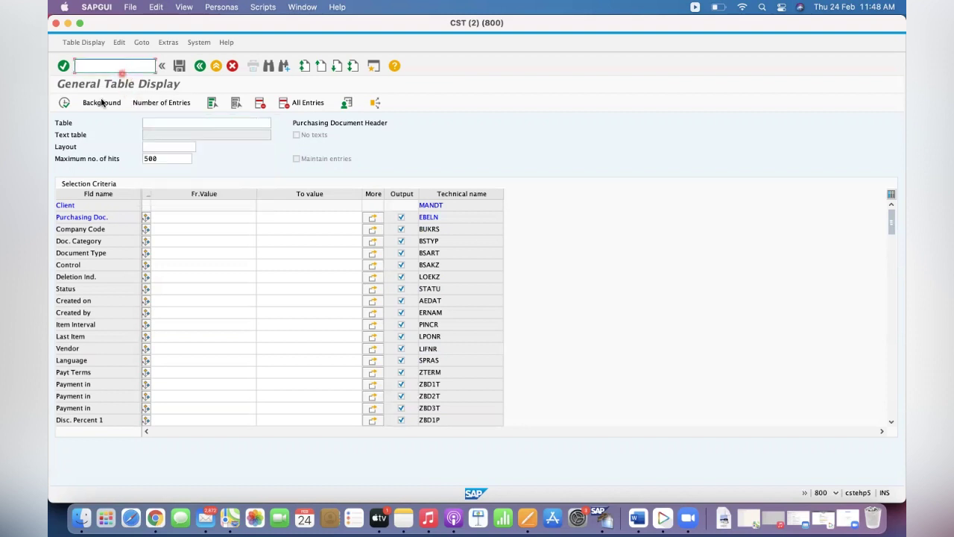